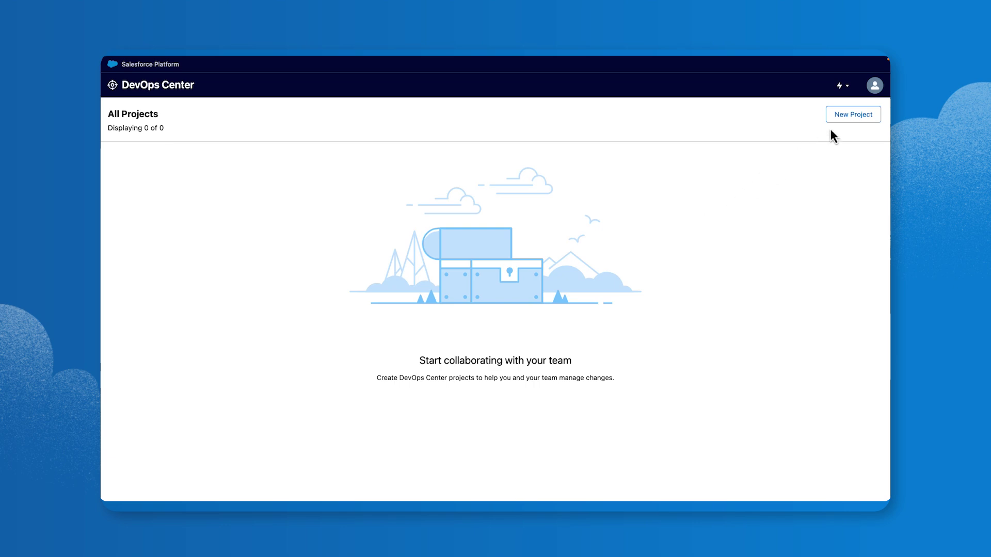
# Step: Create a project named 'Winter Release', keeping the auto-filled Winter_Release repository name
pyautogui.click(848, 117)
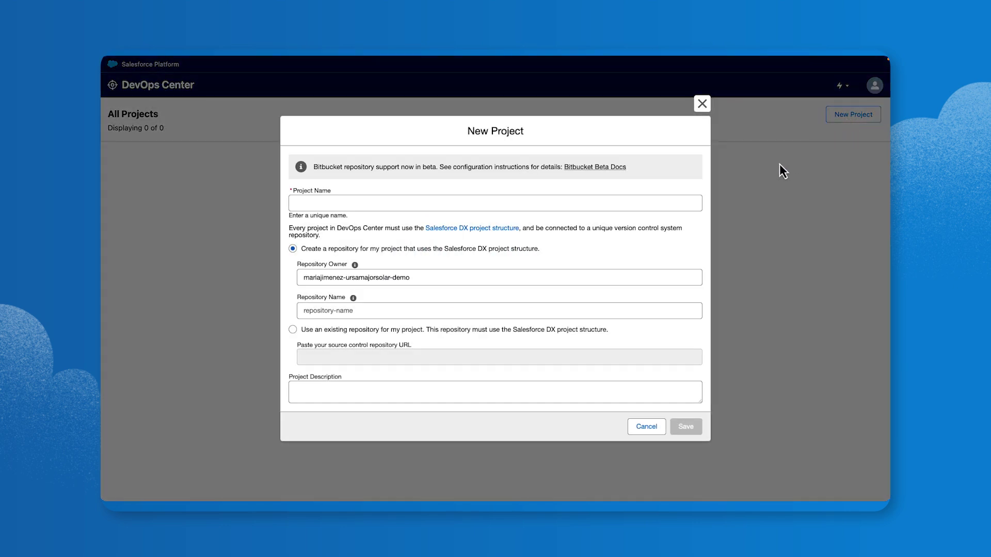
pyautogui.click(694, 205)
pyautogui.write('Win')
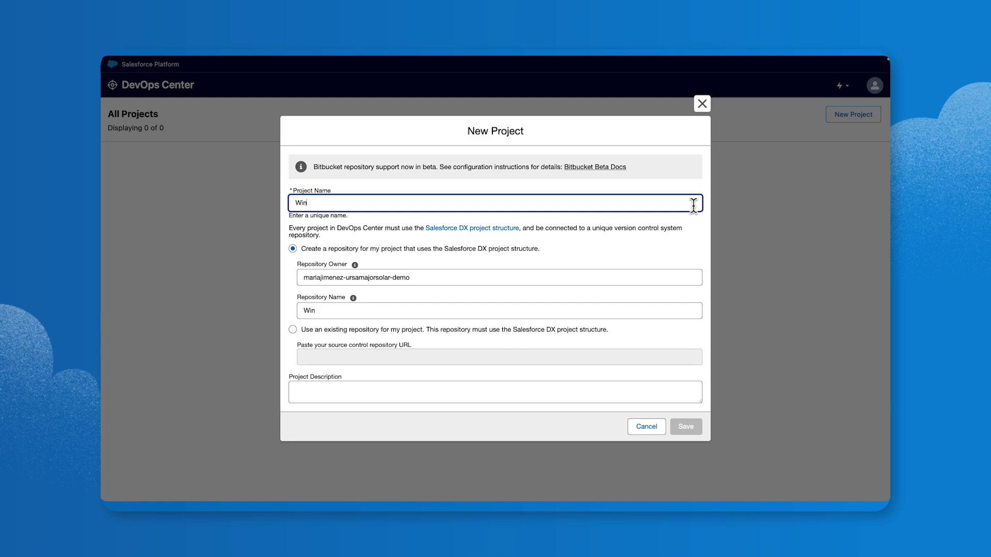
pyautogui.write('ter Release')
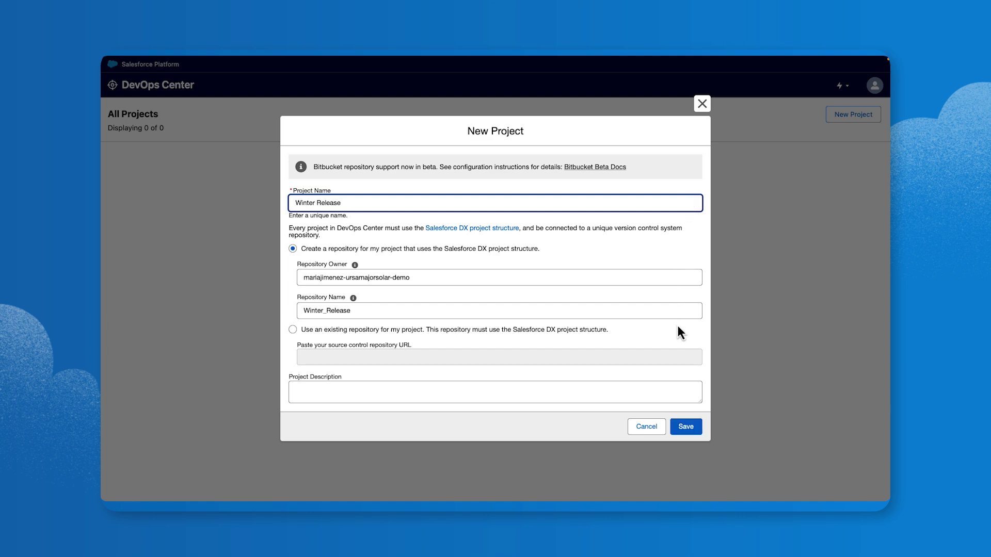
pyautogui.click(684, 429)
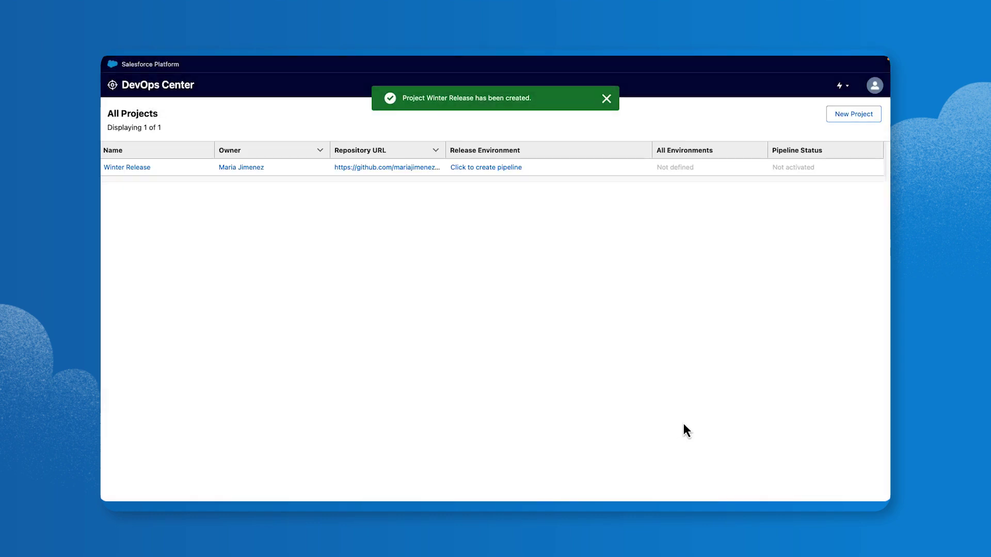
# Step: Create the pipeline for the Winter Release project
pyautogui.click(486, 169)
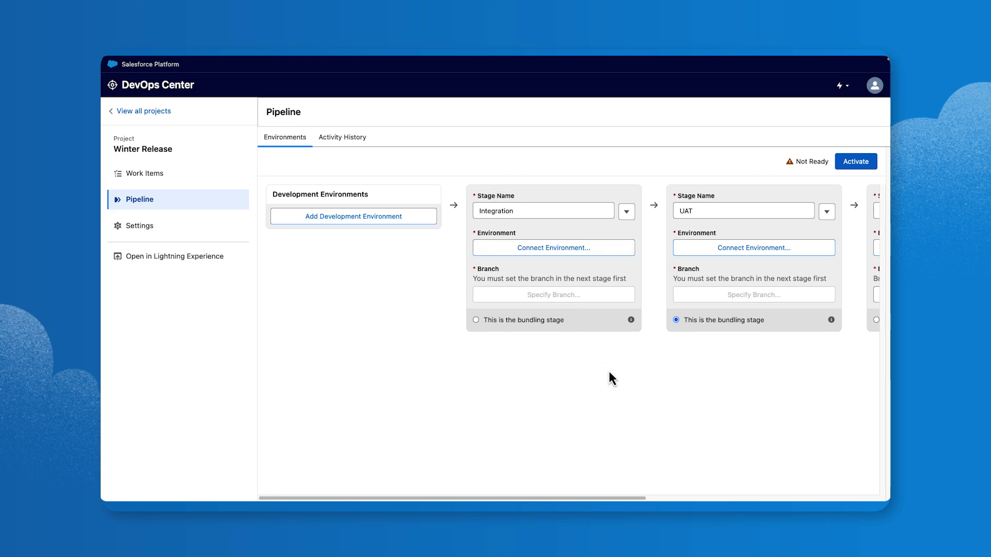
pyautogui.hscroll(3, 609, 370)
pyautogui.hscroll(10, 608, 370)
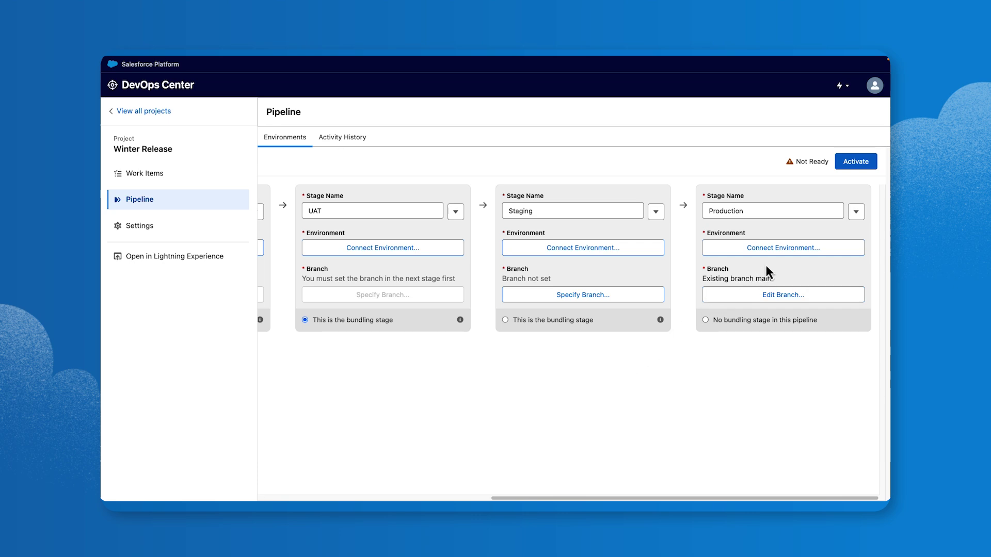
# Step: Connect the Production stage to the production org using the saved login, and approve access
pyautogui.click(783, 254)
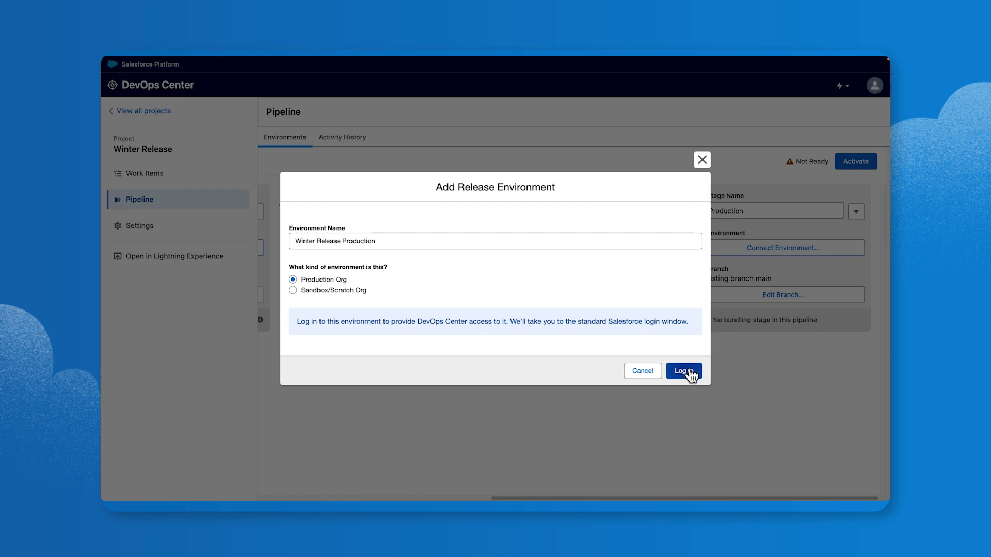
pyautogui.click(688, 371)
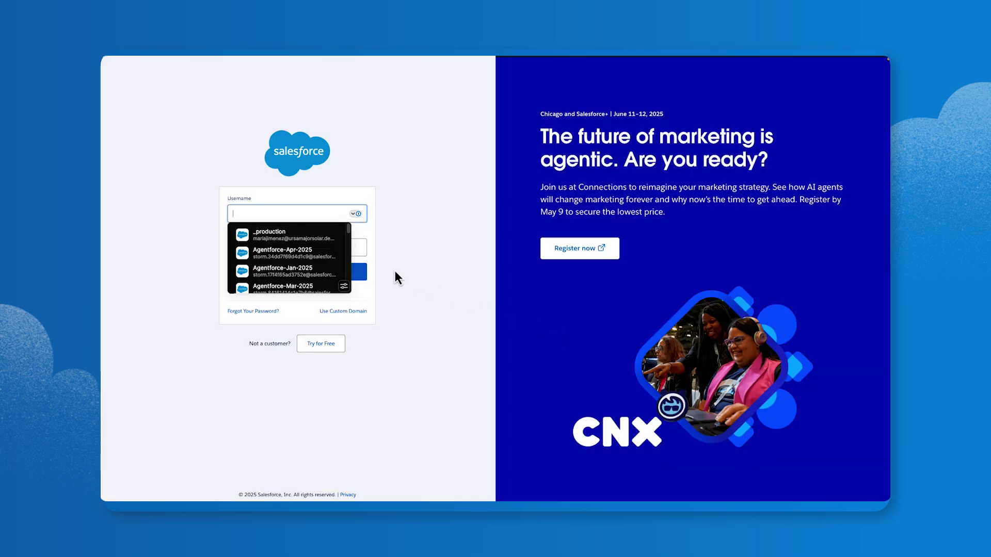
pyautogui.click(313, 237)
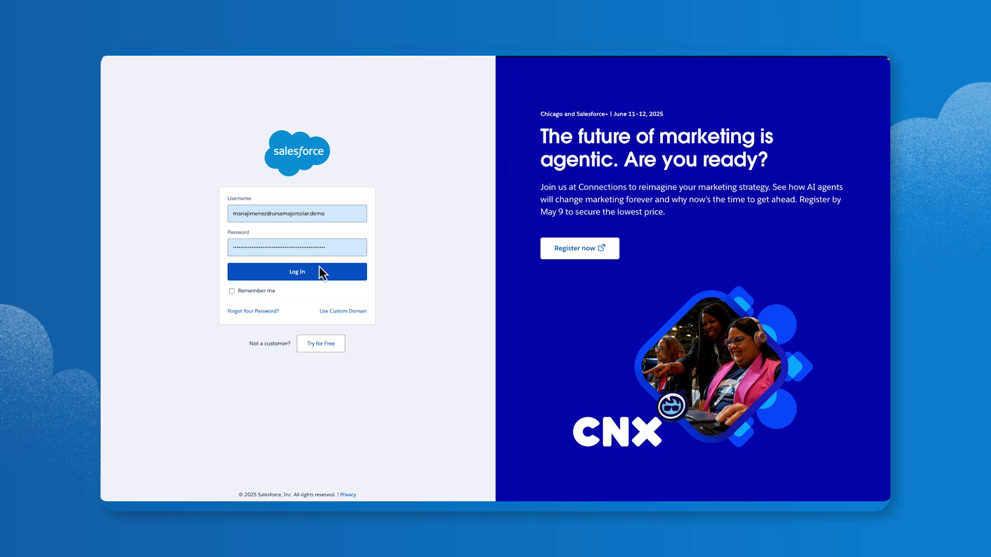
pyautogui.click(322, 273)
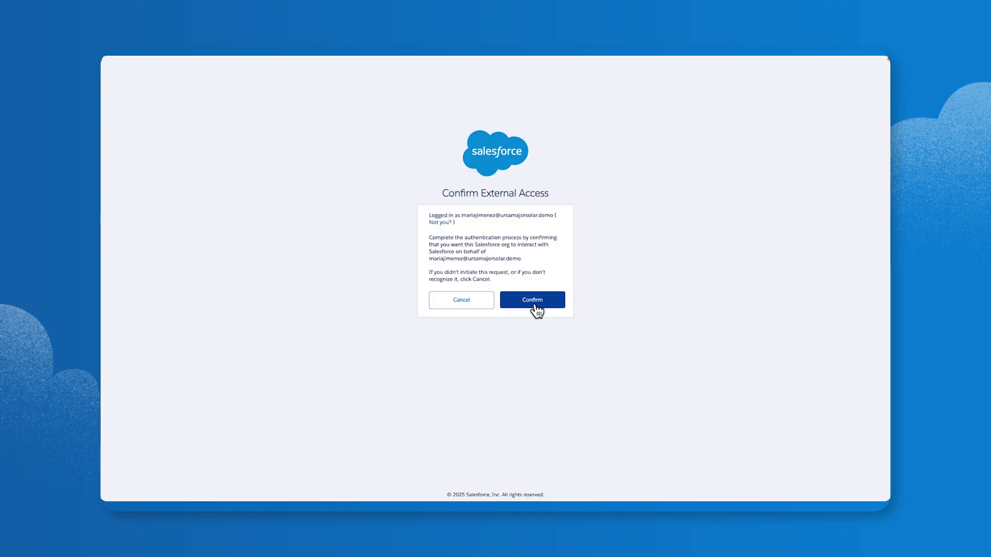
pyautogui.click(535, 306)
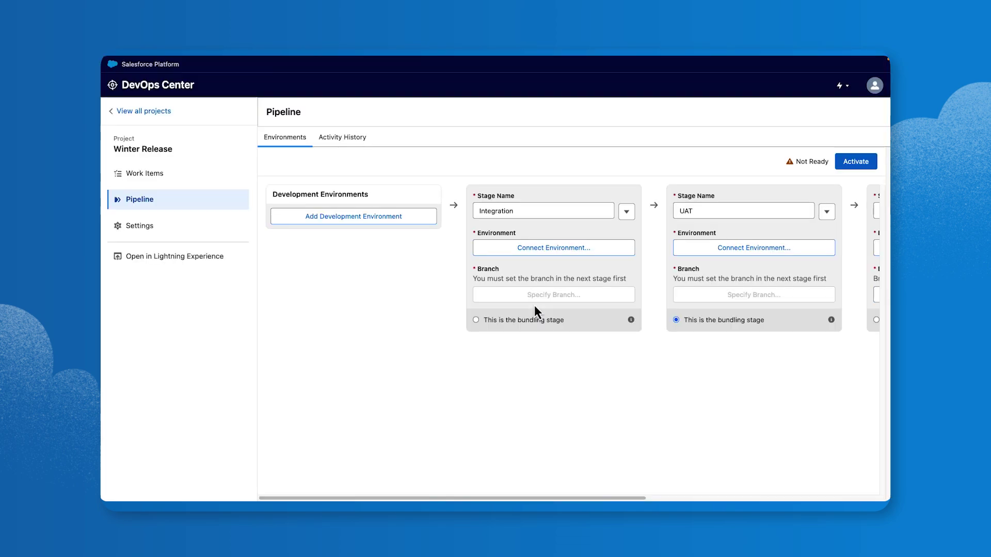
# Step: Connect the Staging stage to the staging sandbox as Winter Release Staging, using the saved login
pyautogui.hscroll(10, 621, 274)
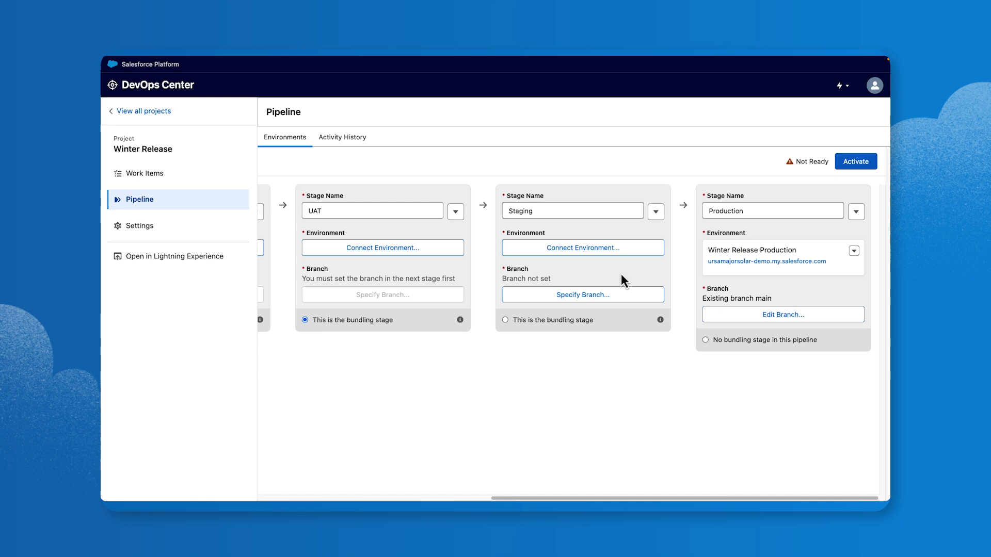
pyautogui.click(622, 257)
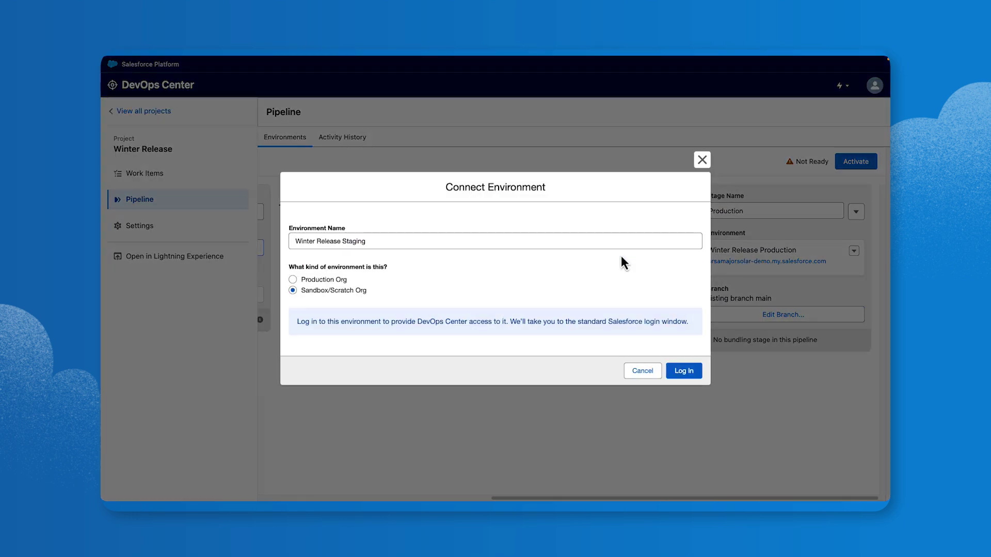
pyautogui.click(686, 371)
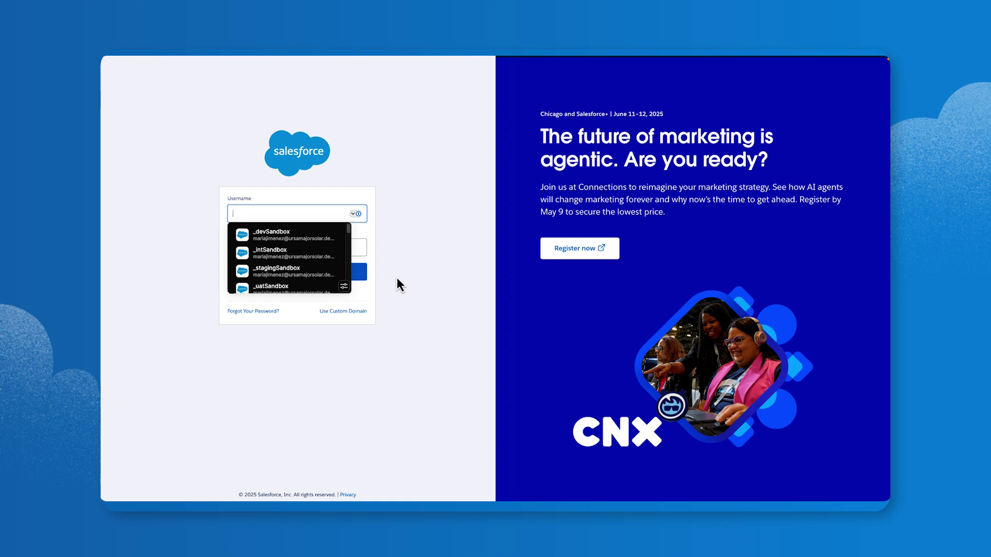
pyautogui.click(327, 271)
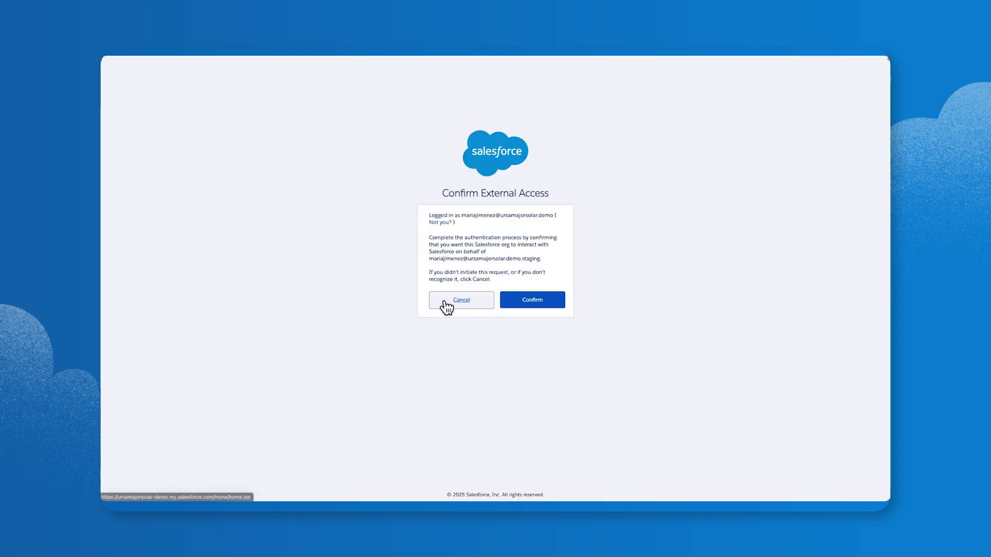
pyautogui.click(519, 305)
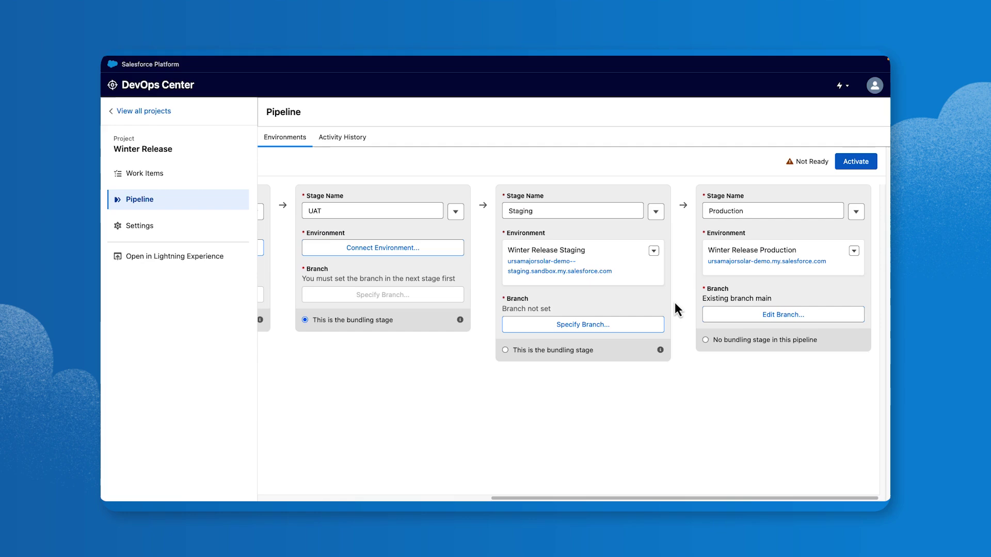
# Step: Specify a new branch named 'staging', created from main, for the Staging stage
pyautogui.click(646, 324)
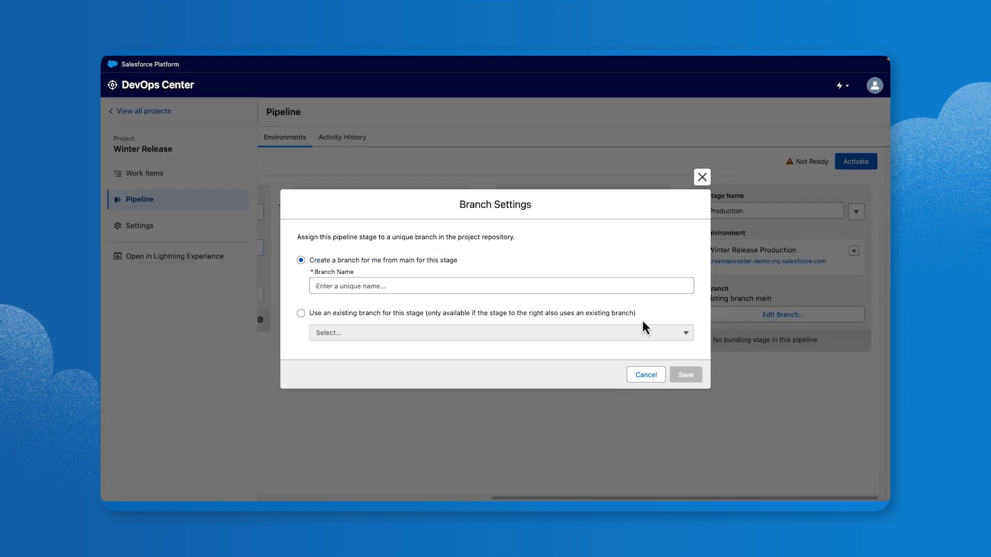
pyautogui.click(595, 284)
pyautogui.write('s')
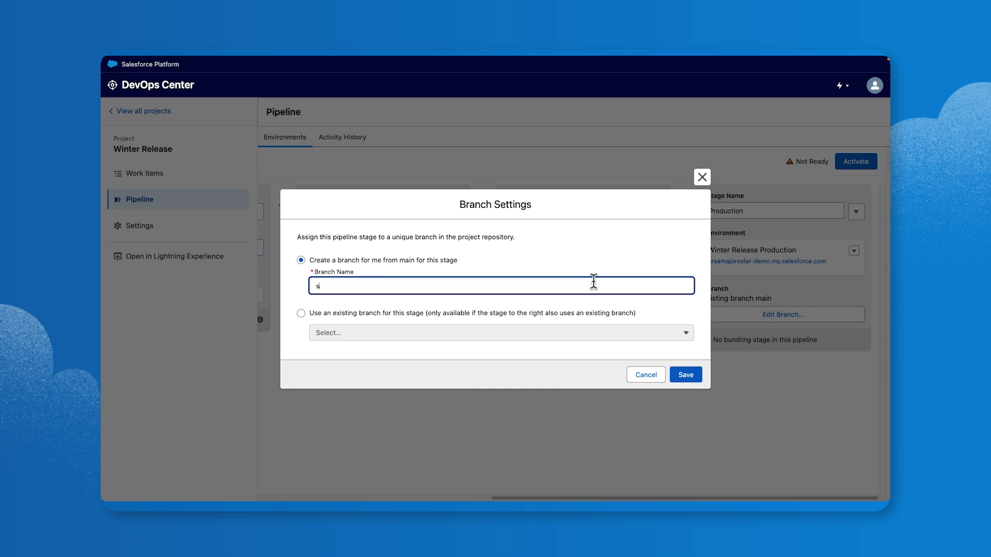
pyautogui.write('taging')
pyautogui.click(680, 375)
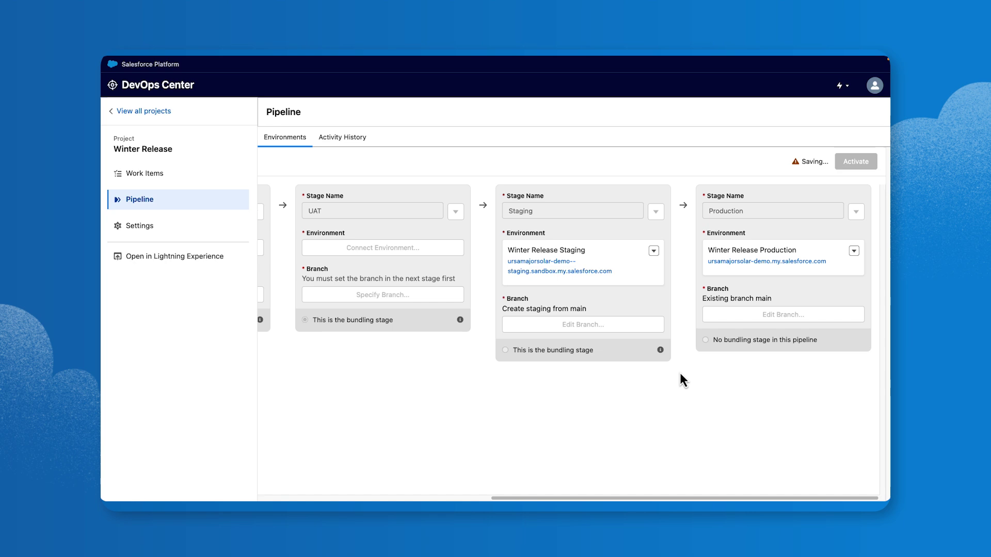
# Step: Approve UAT sandbox access and give the UAT stage a branch named 'uat'
pyautogui.hscroll(-5, 675, 383)
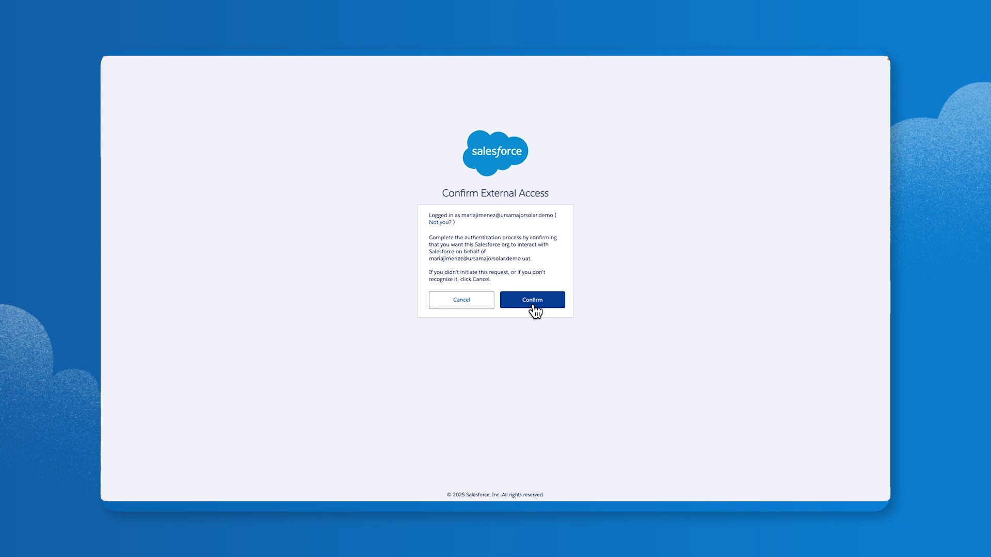
pyautogui.click(533, 305)
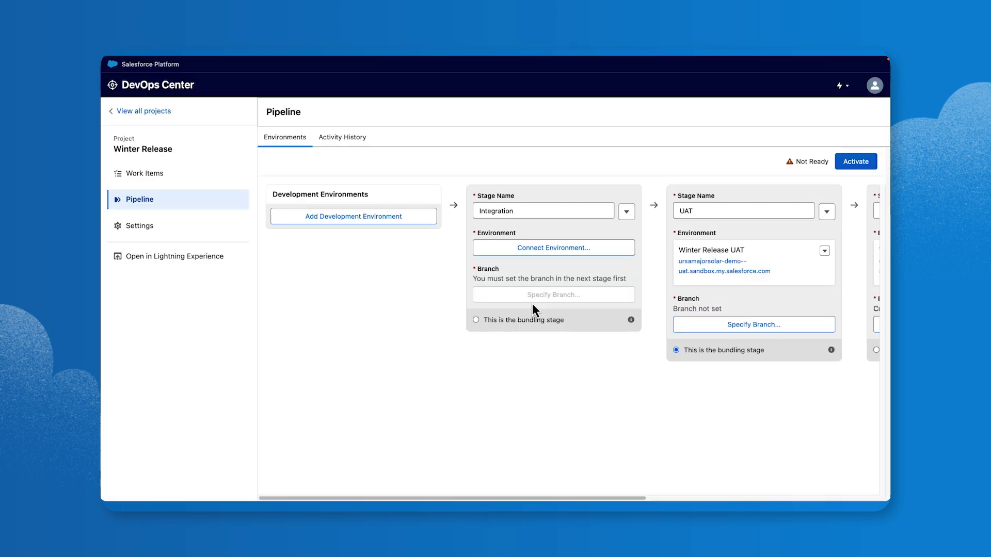
pyautogui.hscroll(2, 594, 320)
pyautogui.click(663, 327)
pyautogui.write('uat')
pyautogui.click(684, 375)
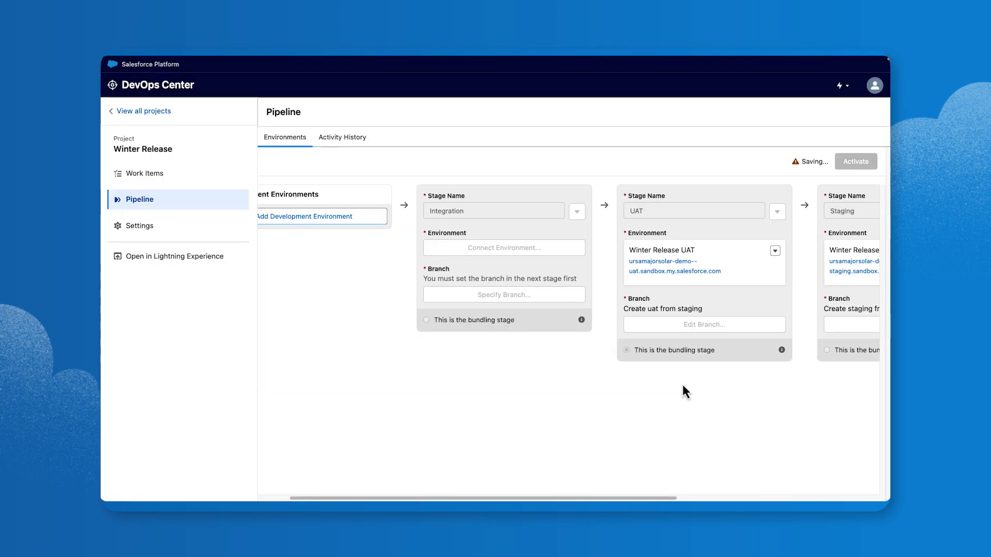
# Step: Connect the Integration stage to the integration sandbox and give it a branch named 'integration'
pyautogui.click(533, 248)
pyautogui.click(682, 370)
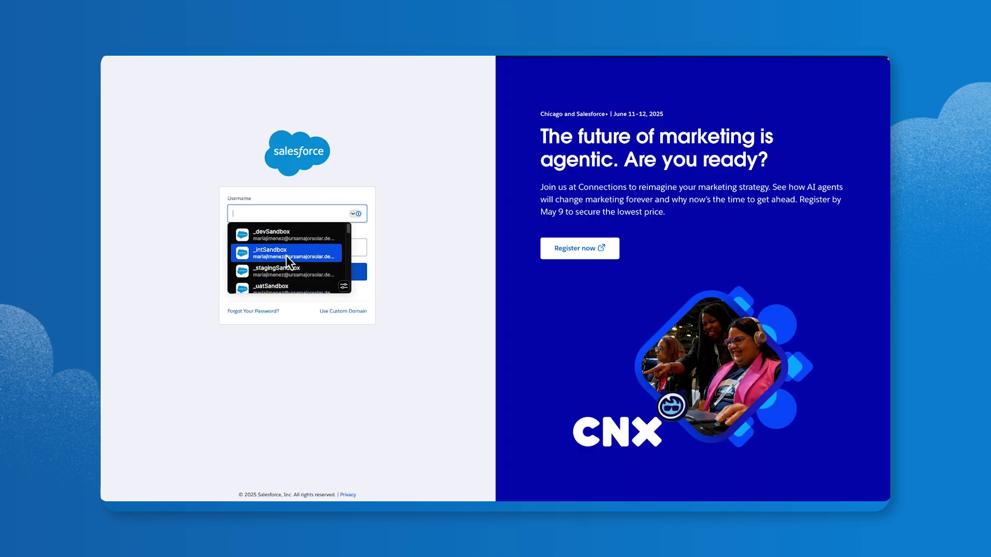
pyautogui.click(286, 255)
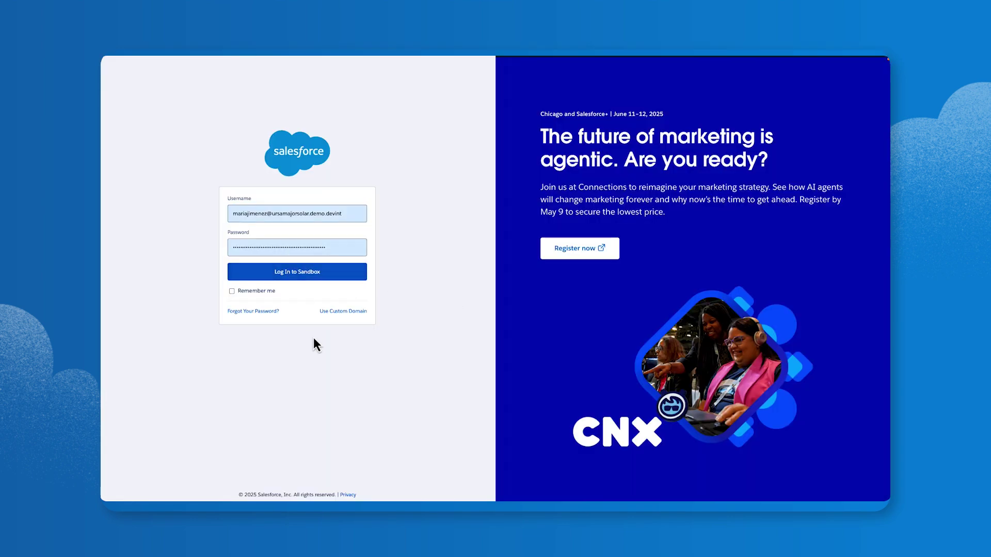
pyautogui.click(312, 272)
pyautogui.click(529, 302)
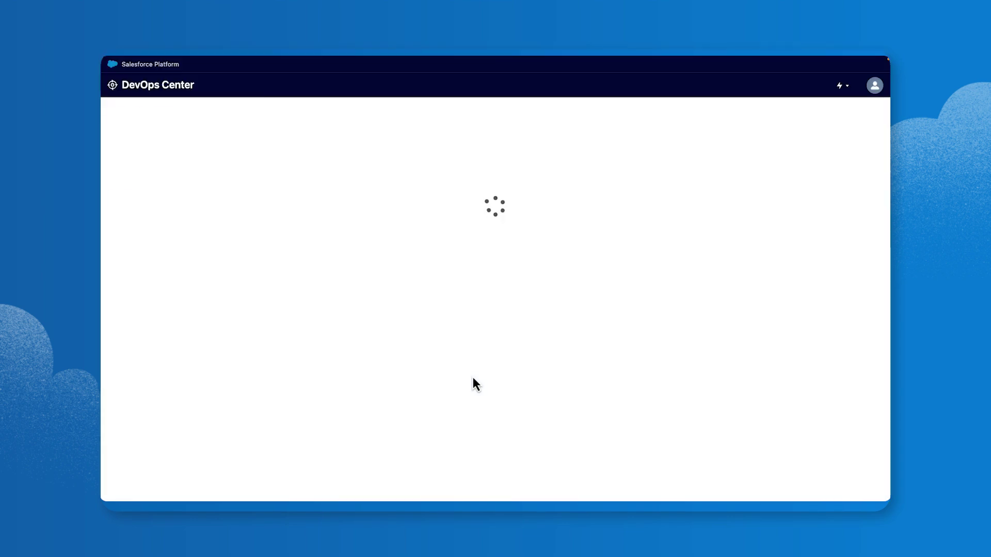
pyautogui.click(542, 328)
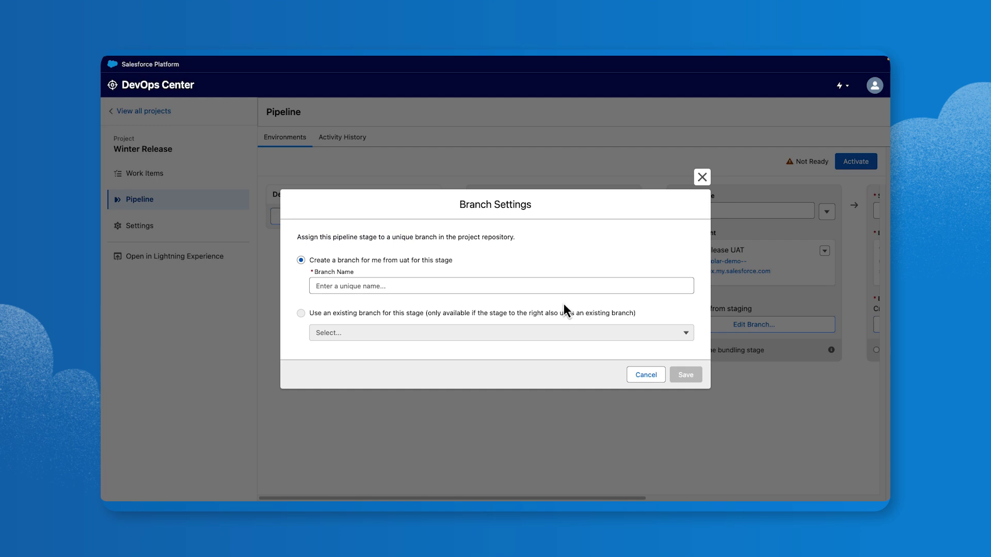
pyautogui.click(571, 286)
pyautogui.write('integration')
pyautogui.click(685, 375)
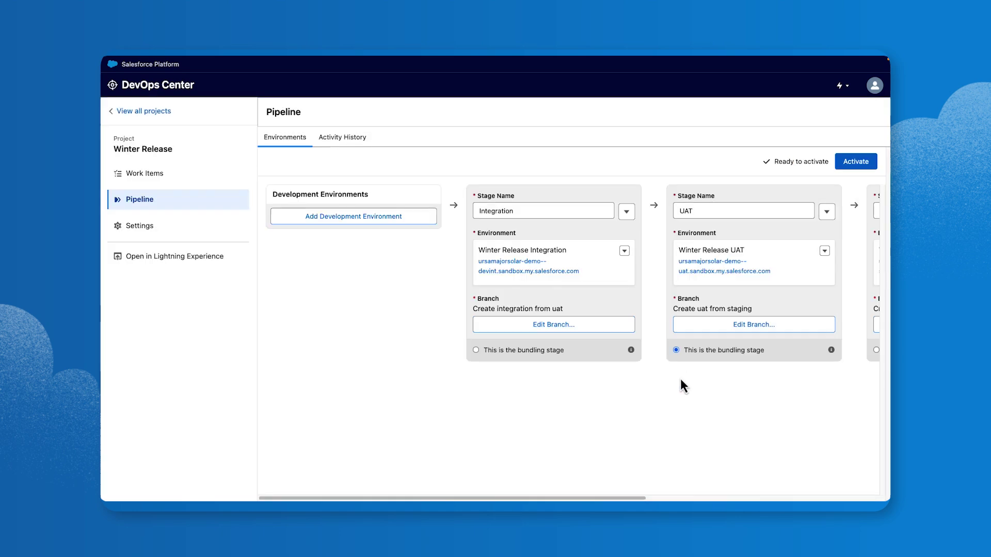
# Step: Add a development environment named 'winterDevSandbox' and start its login
pyautogui.click(360, 222)
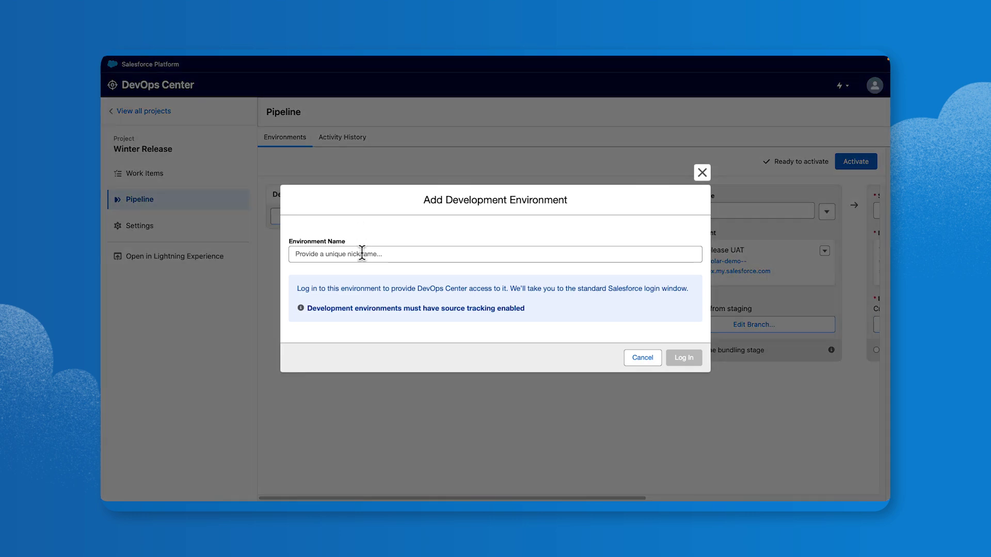
pyautogui.click(362, 252)
pyautogui.write('winte')
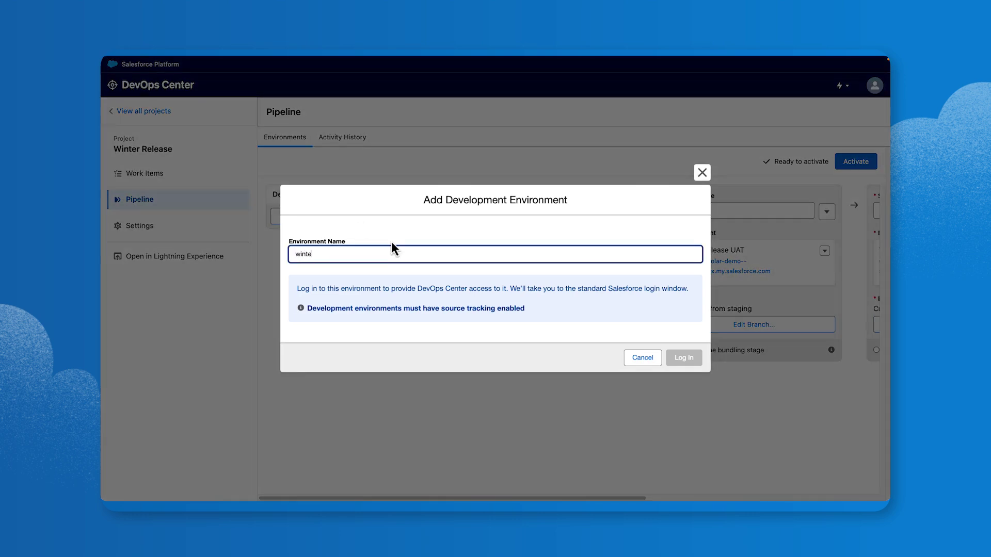
pyautogui.write('rDevSandbox')
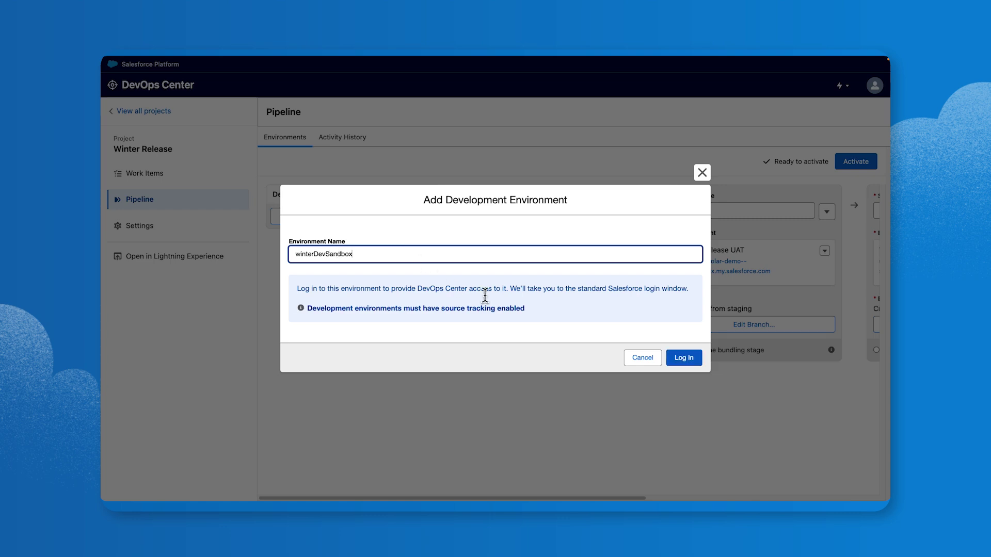
pyautogui.click(691, 357)
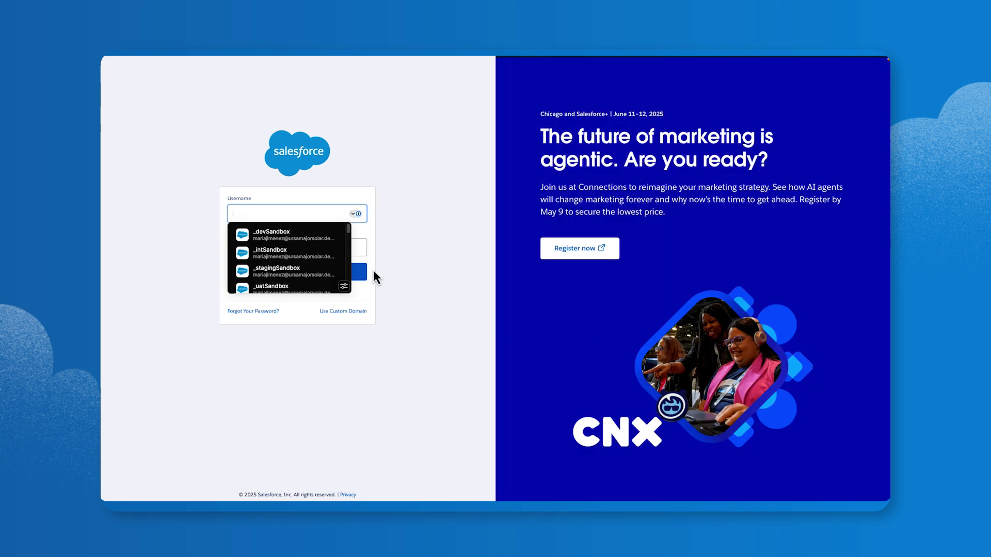
# Step: Log in to the dev sandbox with the saved _devSandbox credentials to create winterDevSandbox
pyautogui.click(295, 235)
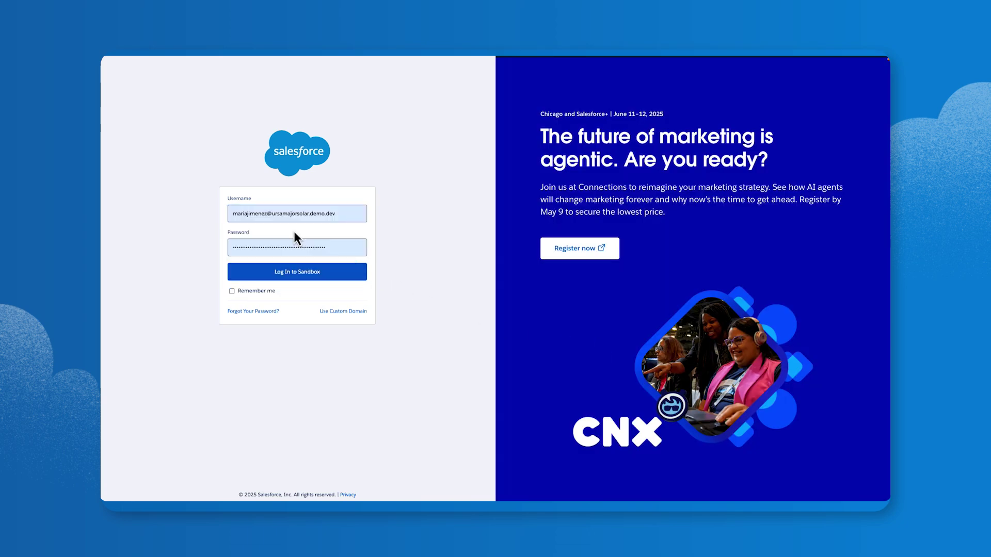
pyautogui.click(302, 270)
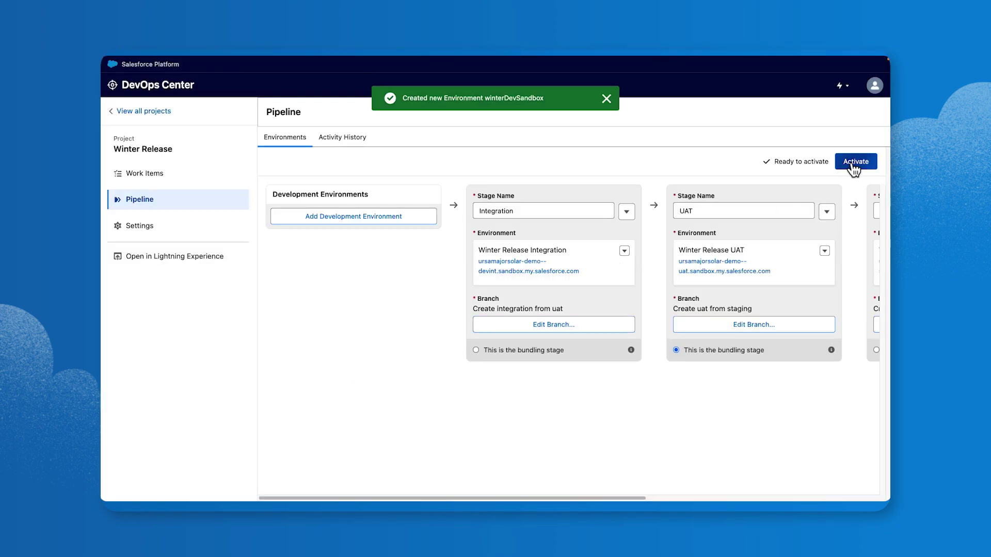
# Step: Activate the Winter Release pipeline from the Pipeline Environments tab
pyautogui.click(855, 164)
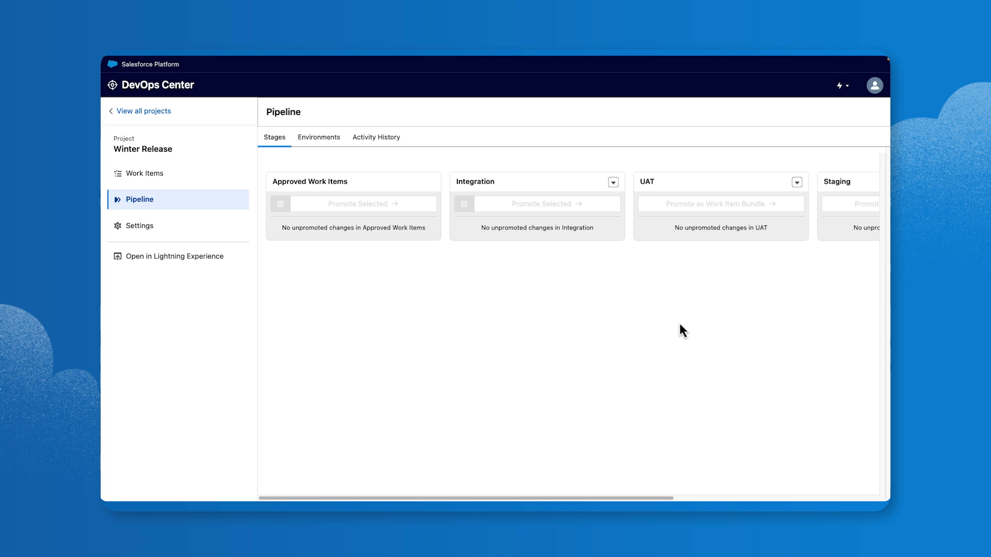
# Step: Add a work item with subject 'DateTimeController' on the Work Items page
pyautogui.click(162, 173)
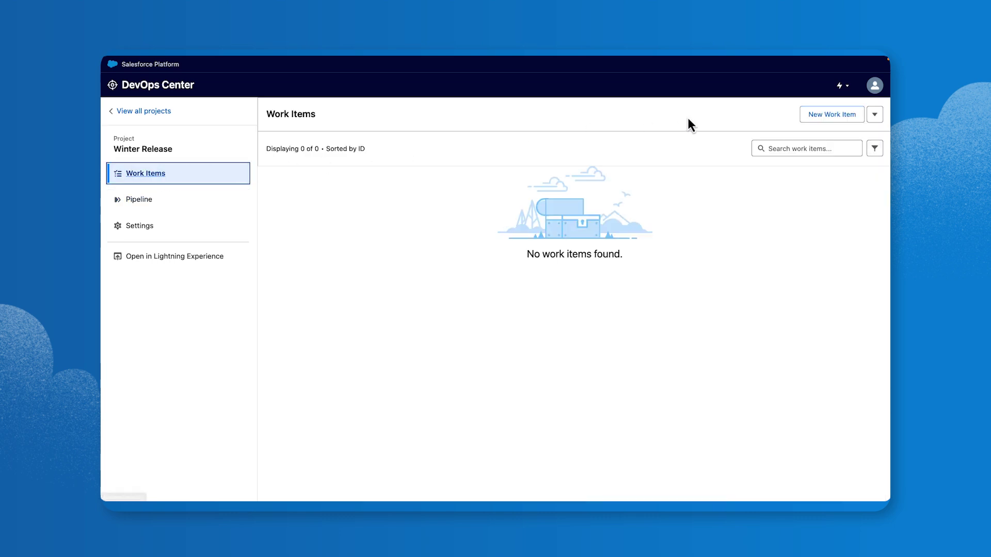
pyautogui.click(820, 118)
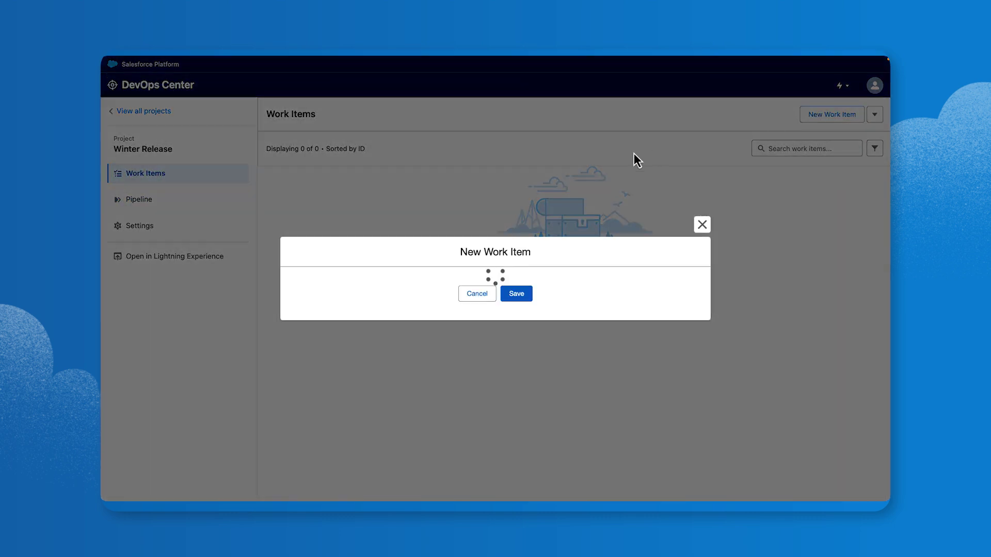
pyautogui.click(439, 213)
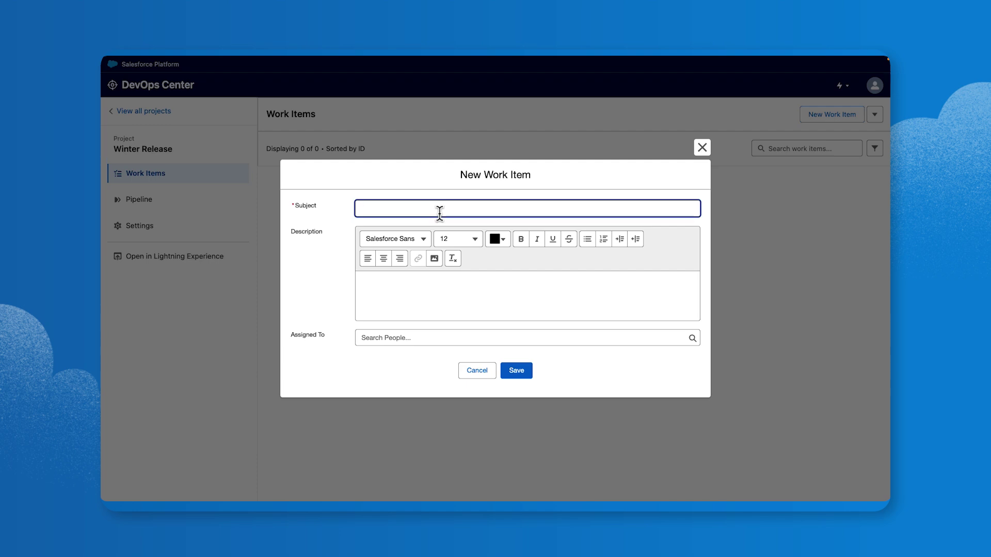
pyautogui.write('DateTimeController')
pyautogui.click(518, 375)
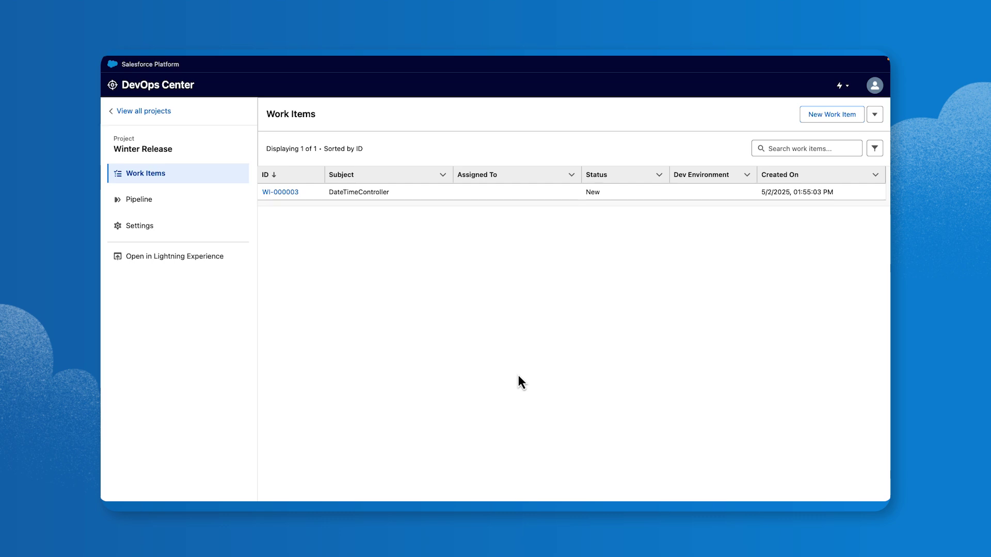
# Step: Select winterDevSandbox as WI-000003's development environment and proceed to create its branch
pyautogui.click(279, 193)
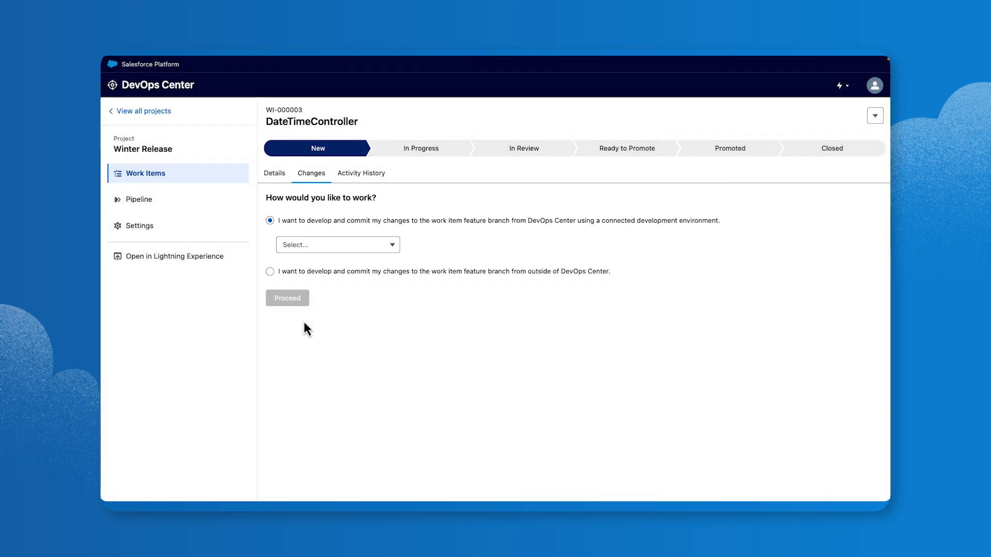
pyautogui.click(320, 246)
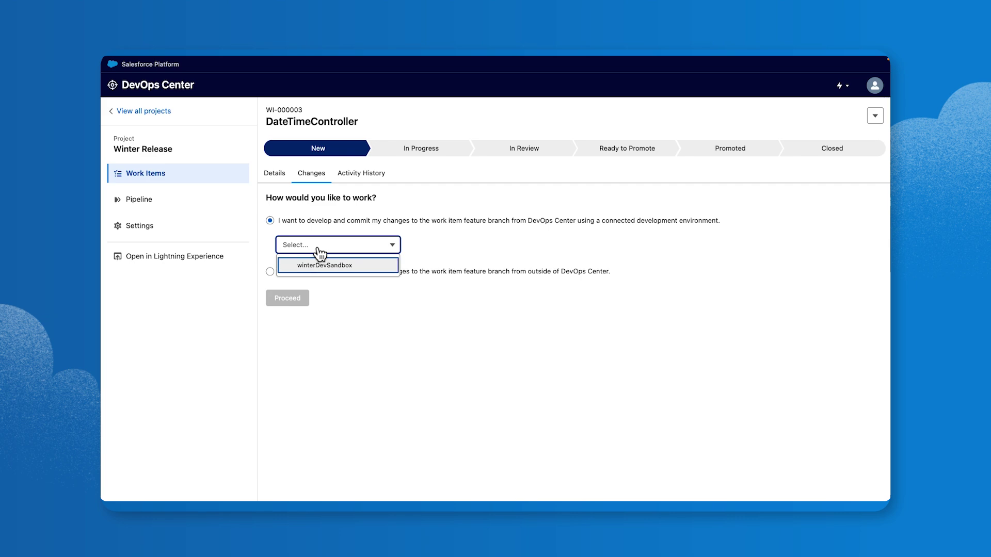
pyautogui.click(319, 265)
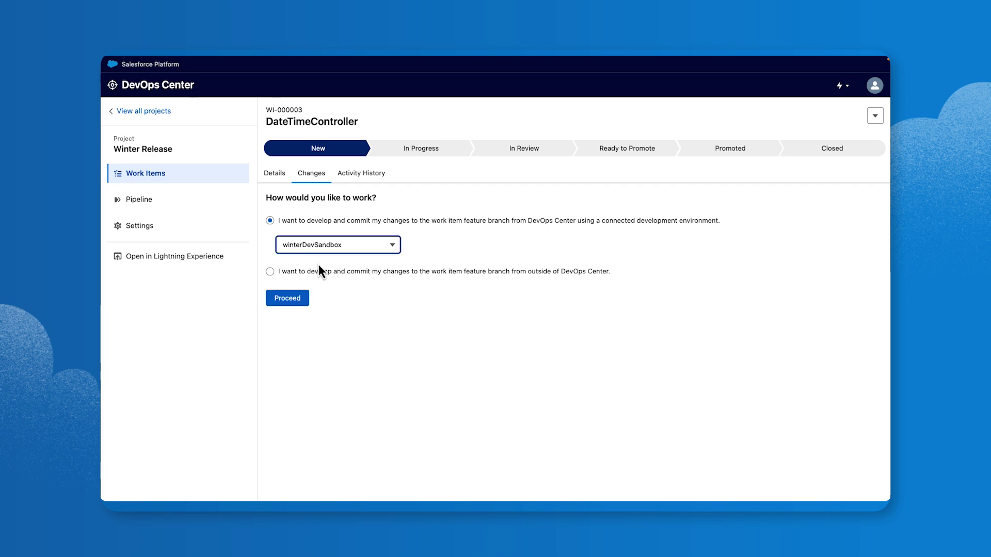
pyautogui.click(306, 309)
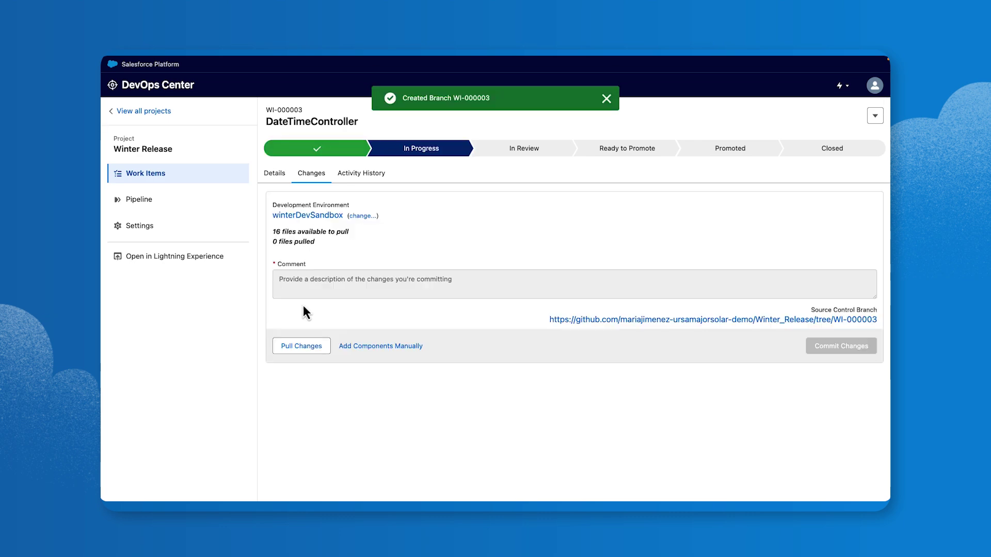
# Step: Pull the latest changes from the dev sandbox into work item WI-000003 and review the pulled file list
pyautogui.click(304, 349)
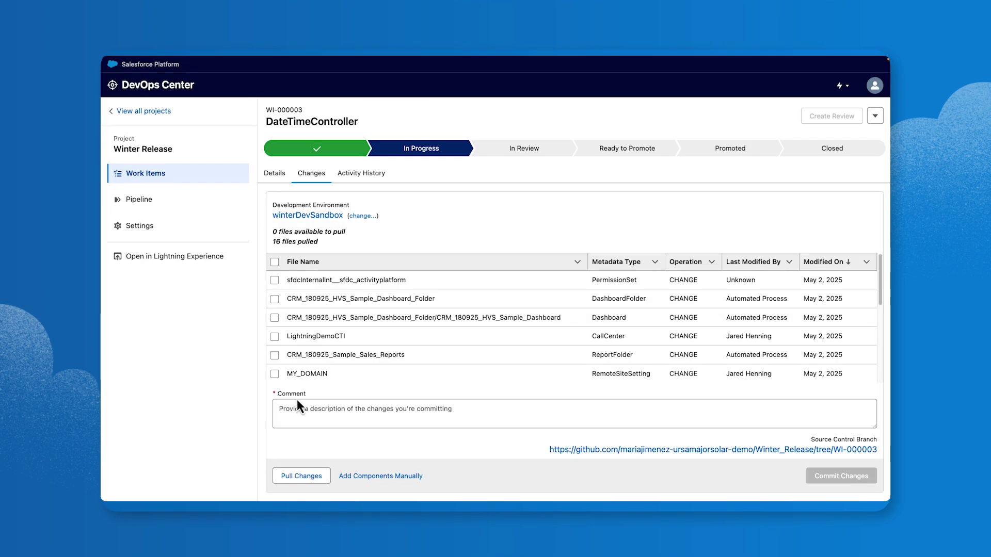
pyautogui.scroll(-3, 316, 333)
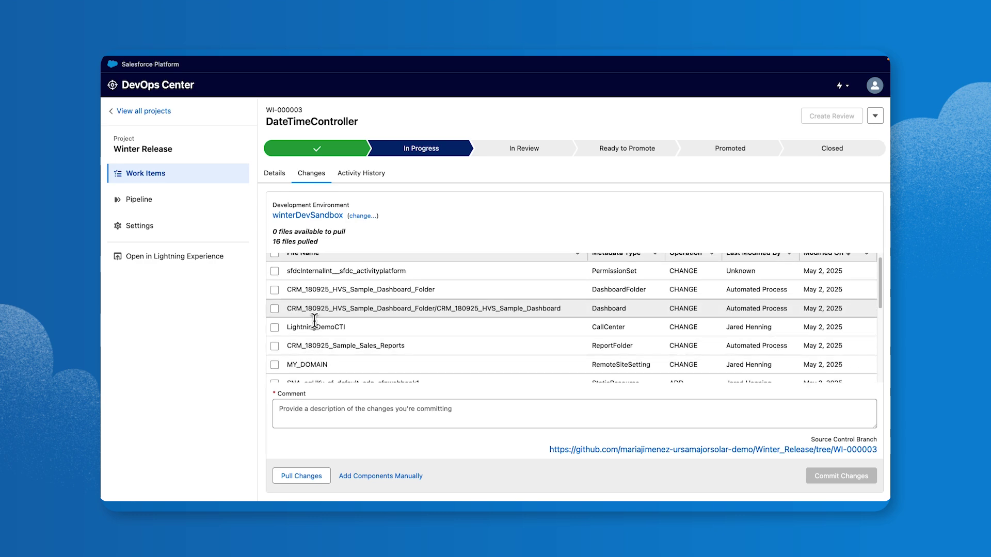
pyautogui.scroll(-1, 308, 331)
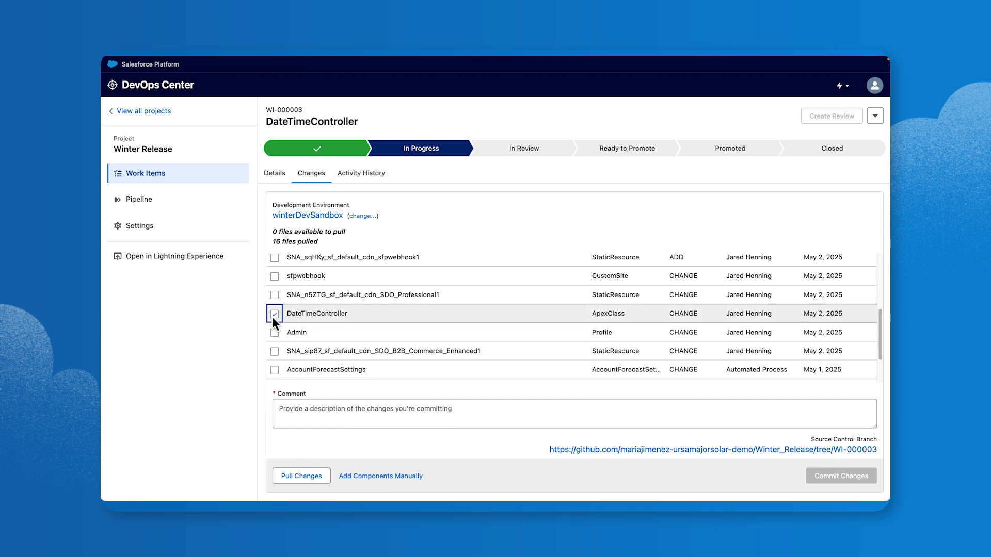
# Step: Commit only the DateTimeController Apex class with the comment 'Commit Message here'
pyautogui.click(320, 414)
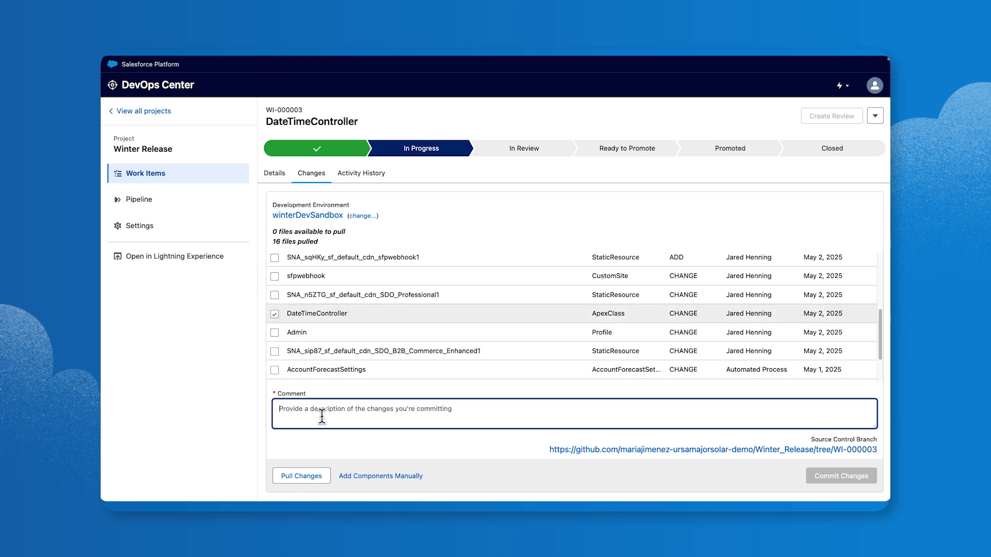
pyautogui.write('Commit')
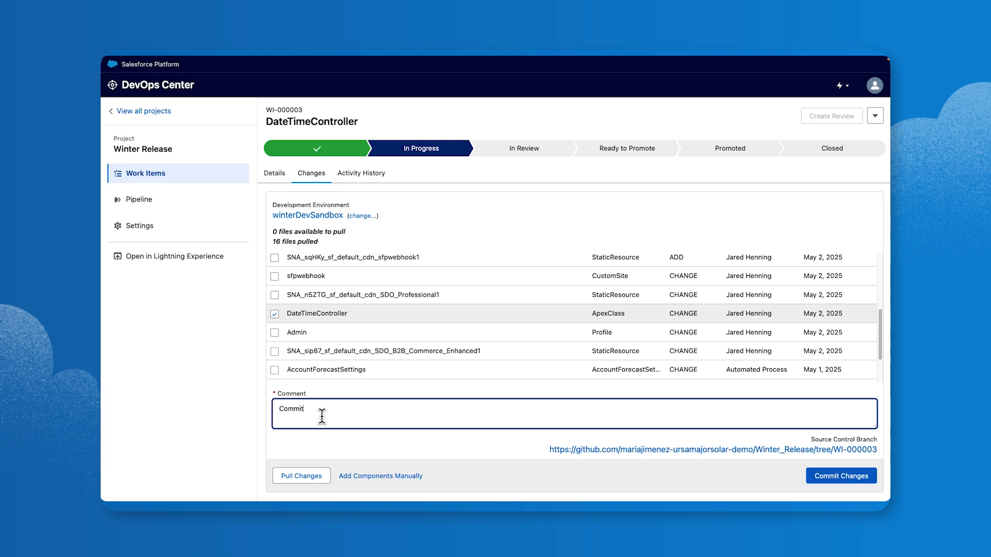
pyautogui.write(' Message here')
pyautogui.click(847, 479)
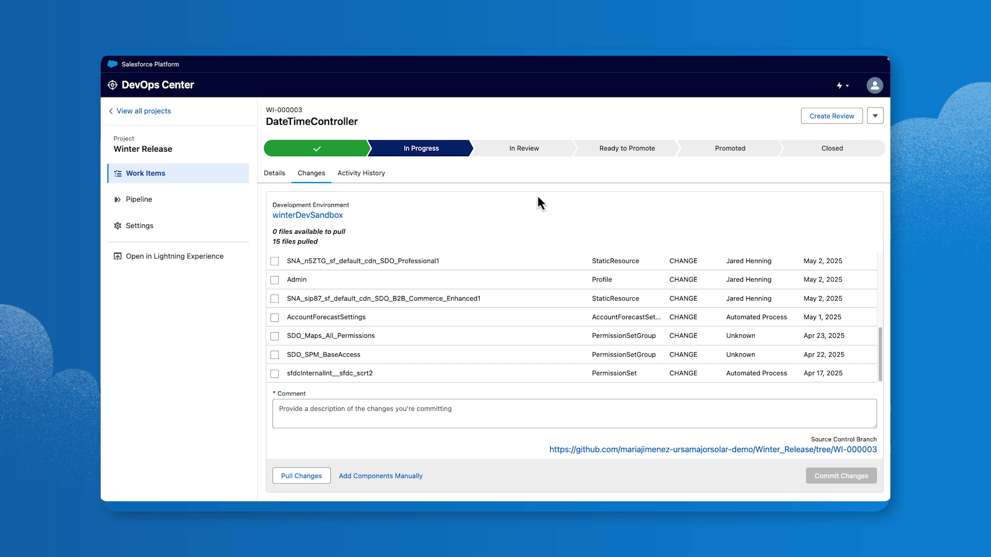
# Step: Show WI-000003's activity history with the commit entry expanded, listing DateTimeController as committed
pyautogui.click(374, 175)
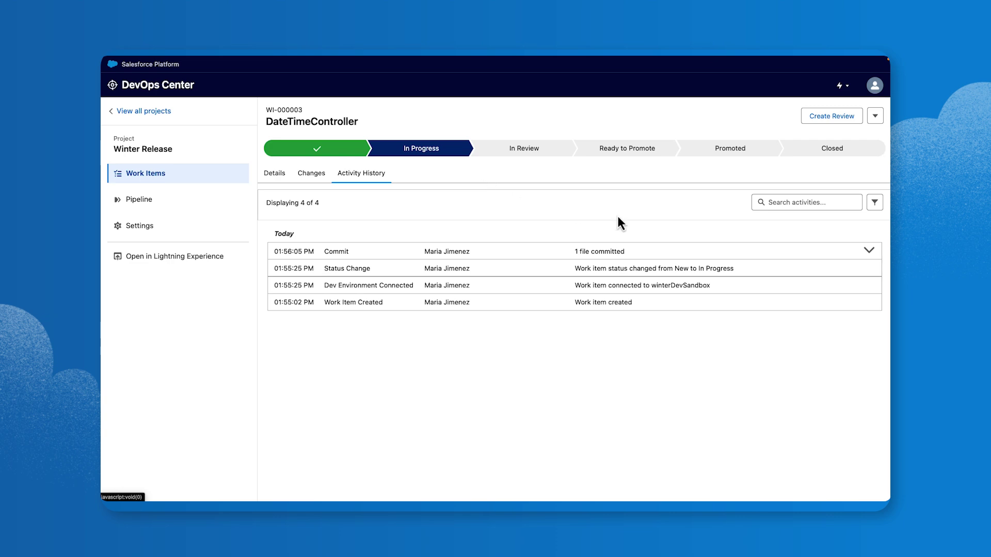
pyautogui.click(869, 252)
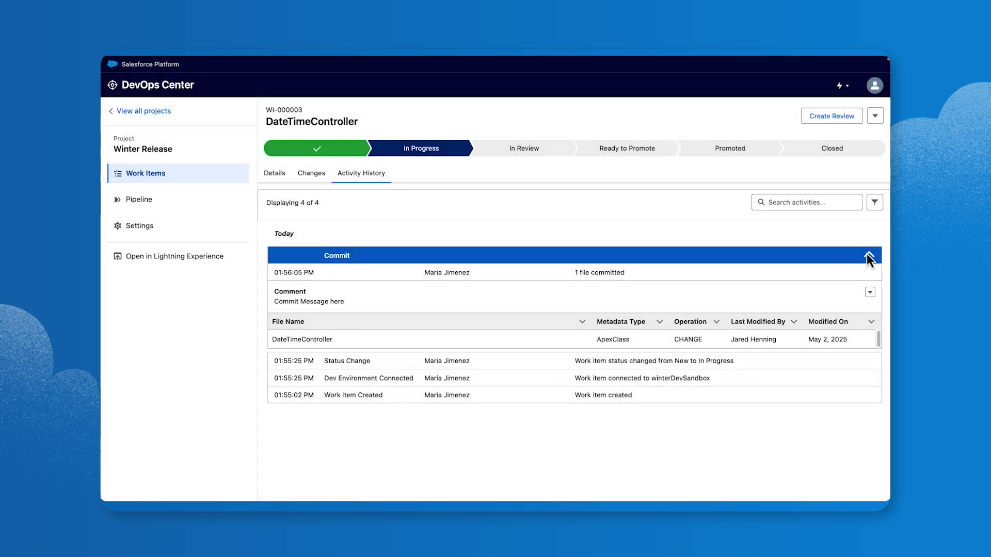
# Step: Create a review for WI-000003, mark it Ready to Promote, and view it under Approved Work Items in the pipeline
pyautogui.click(826, 112)
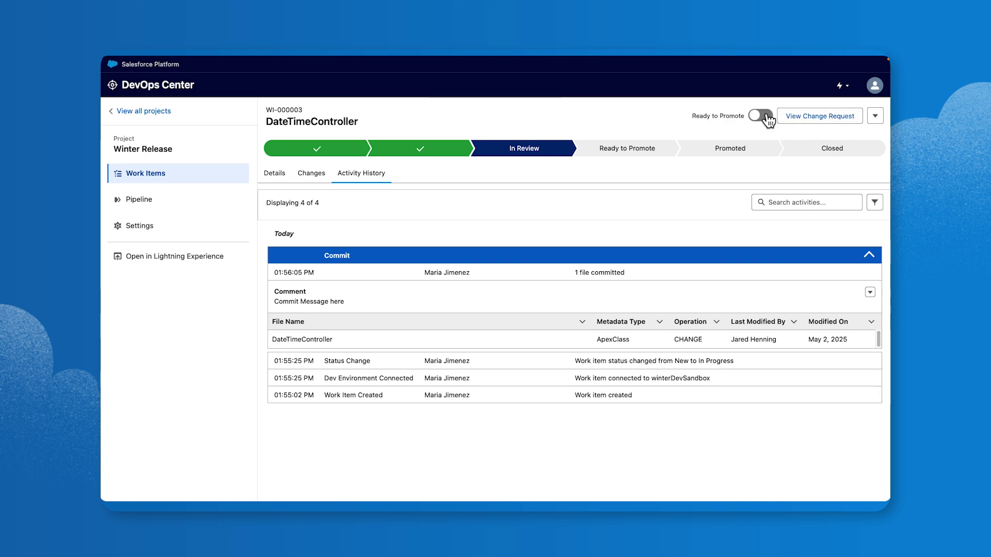
pyautogui.click(768, 118)
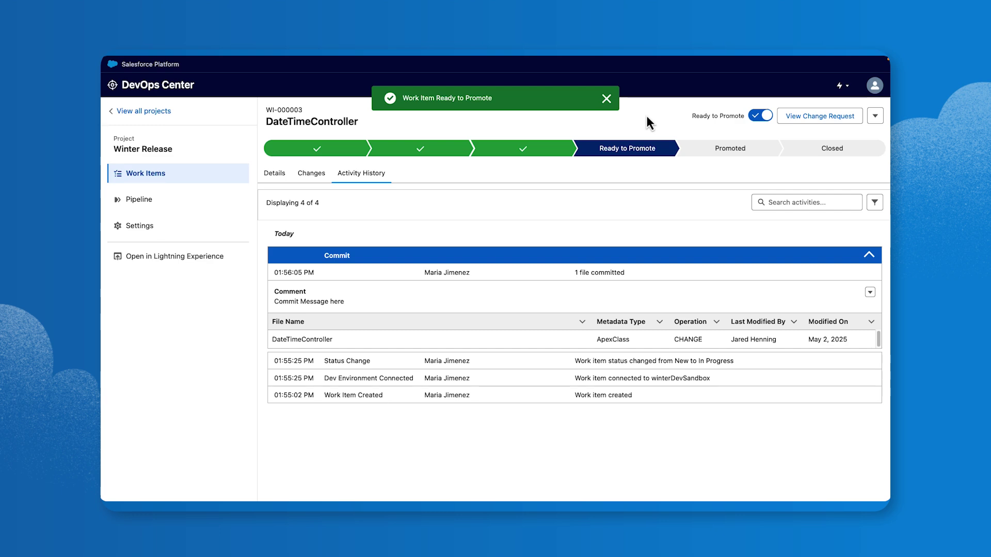
pyautogui.click(211, 207)
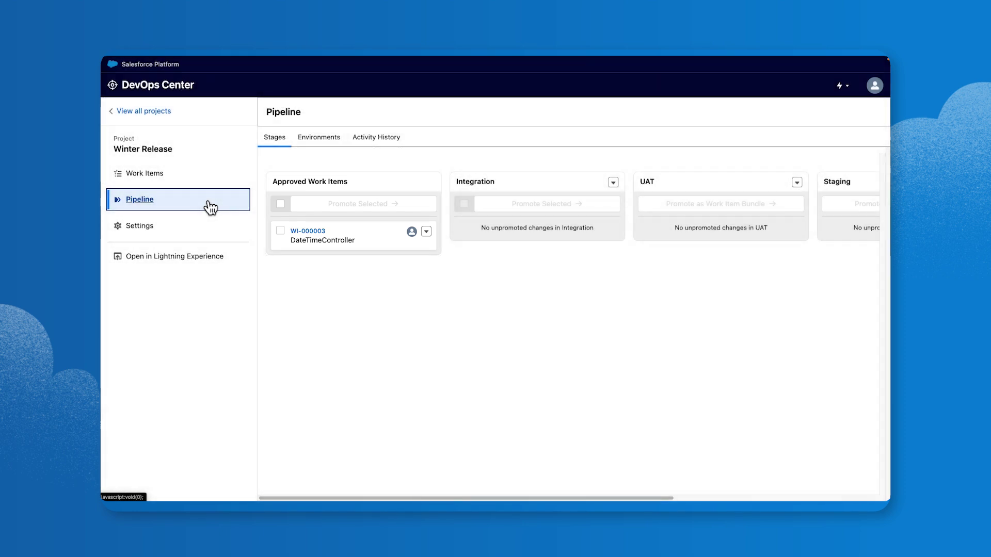
# Step: Promote approved work item WI-000003 into the Integration stage using the default promotion options
pyautogui.click(281, 232)
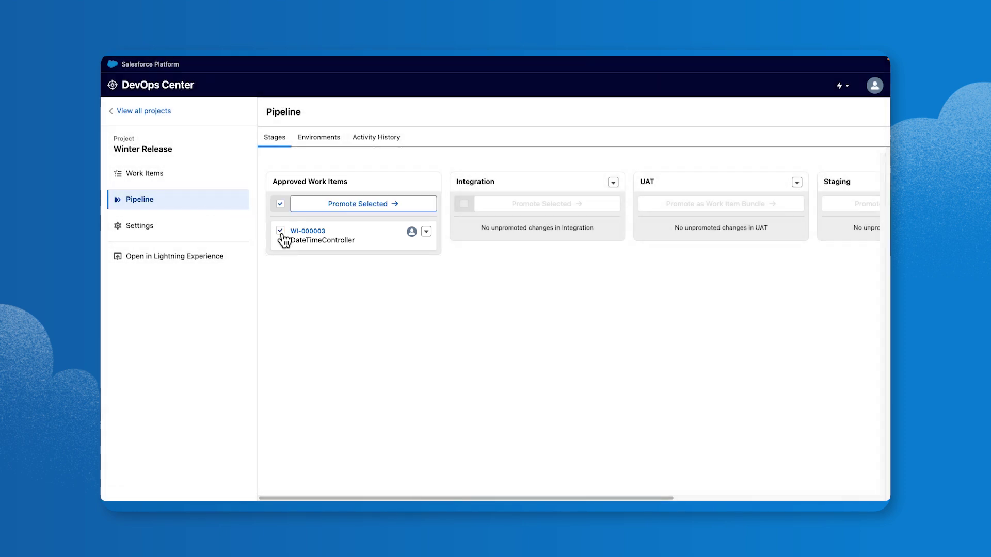
pyautogui.click(351, 205)
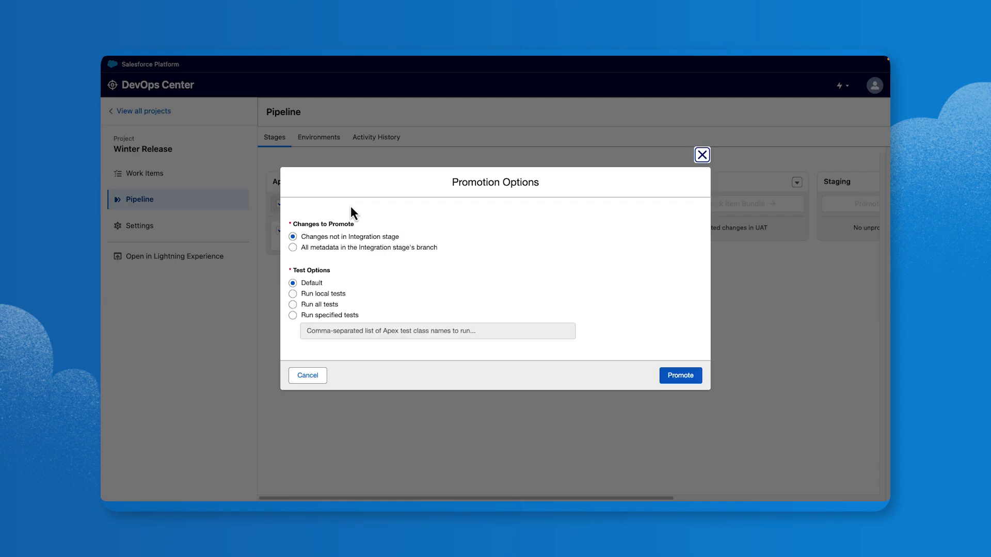
pyautogui.click(694, 380)
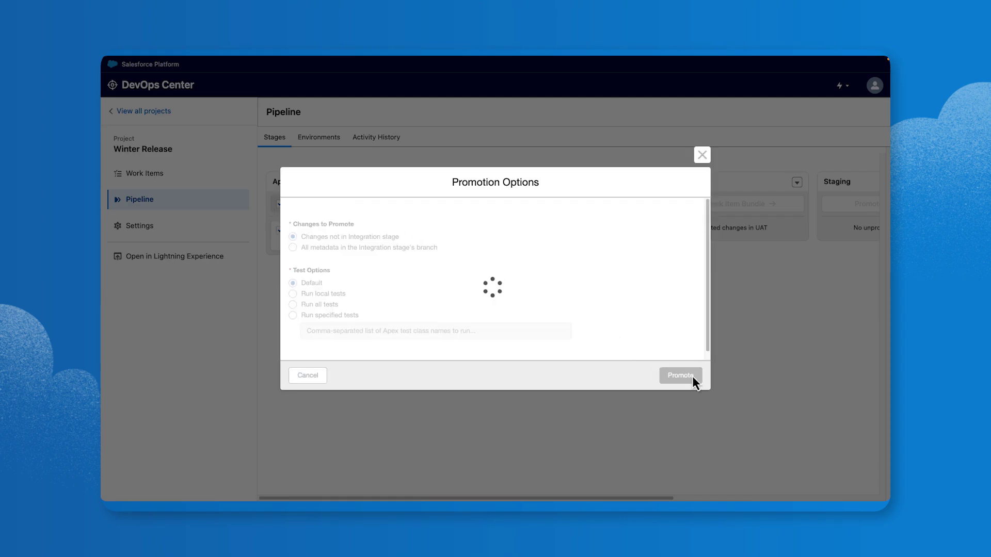